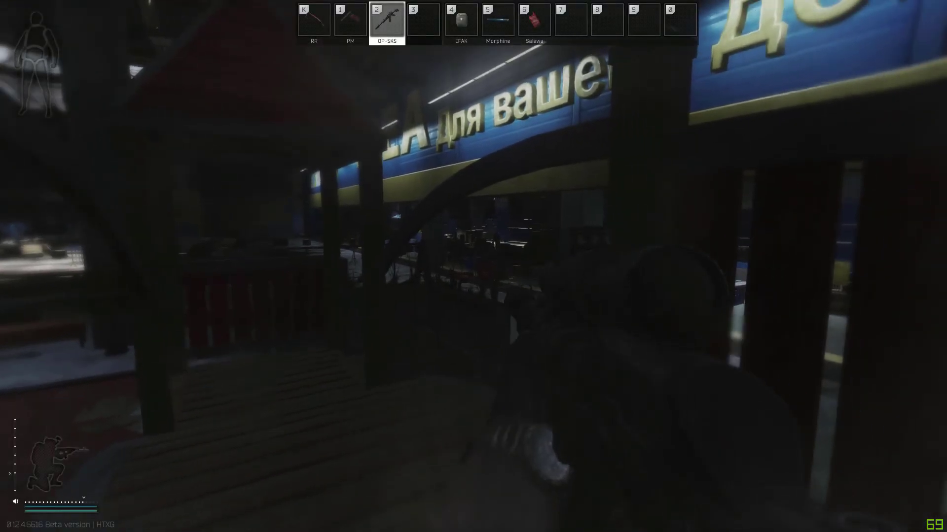
# Step: Raise the OP-SKS and aim down its sights in the dark mall
pyautogui.press('w')
pyautogui.rightClick(474, 267)
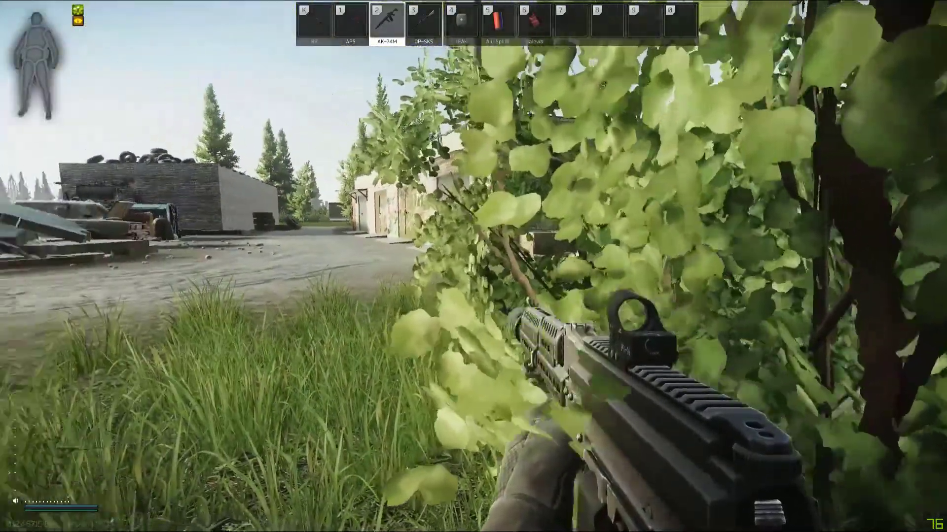
# Step: Aim the AK-74M across the yard from the bush edge, then lower it
pyautogui.rightClick(473, 266)
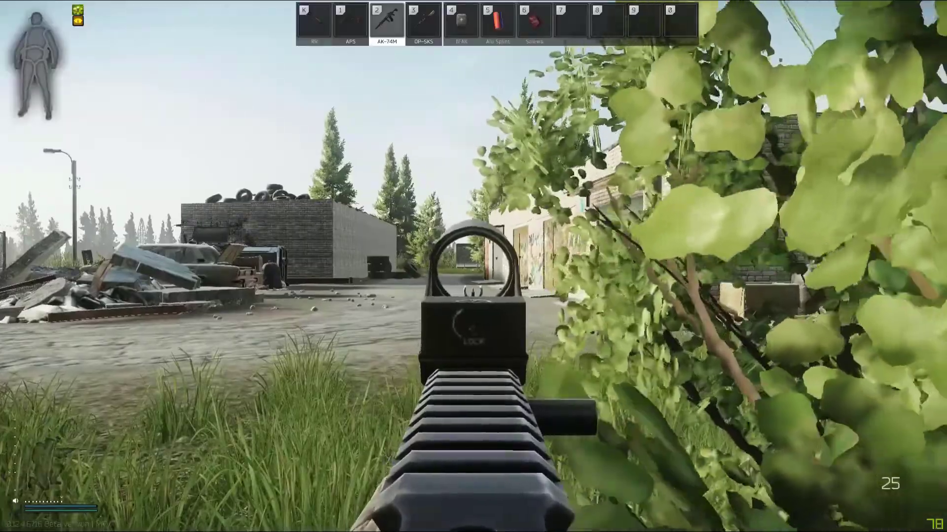
pyautogui.rightClick(474, 266)
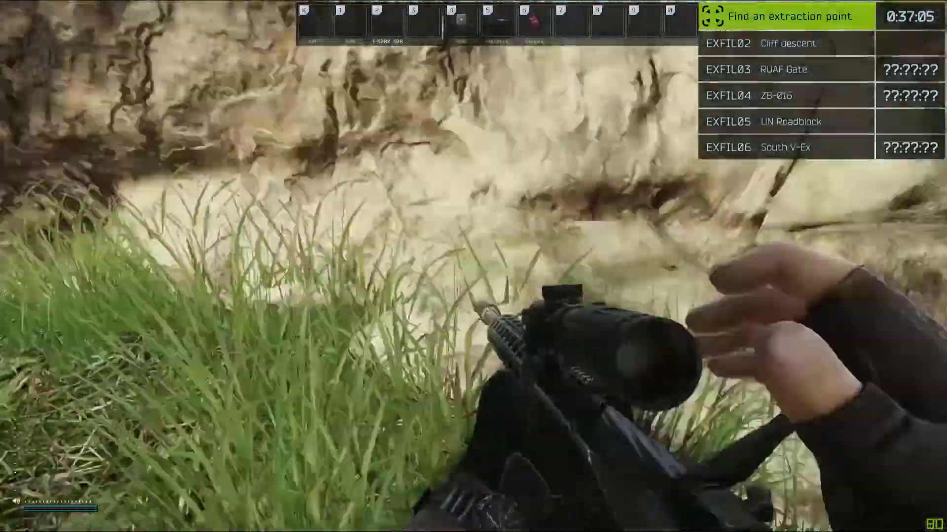
# Step: Draw the suppressed pistol and switch it to single fire
pyautogui.press('1')
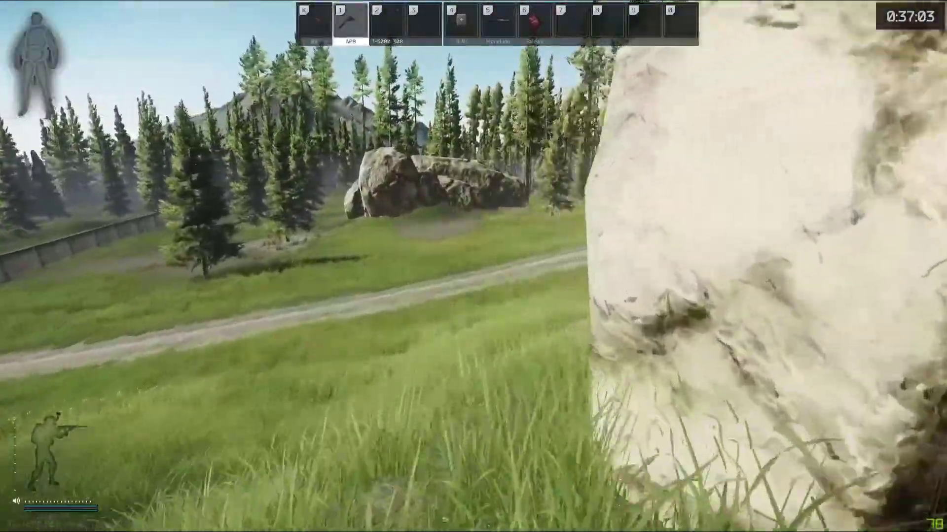
pyautogui.press('b')
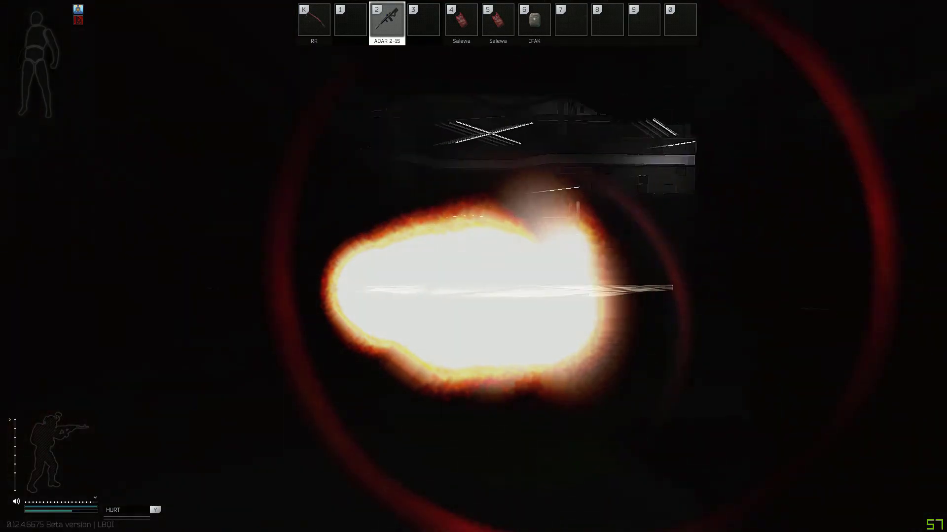
# Step: Fire the ADAR 2-15 at the enemy in the dark hall
pyautogui.click(473, 266)
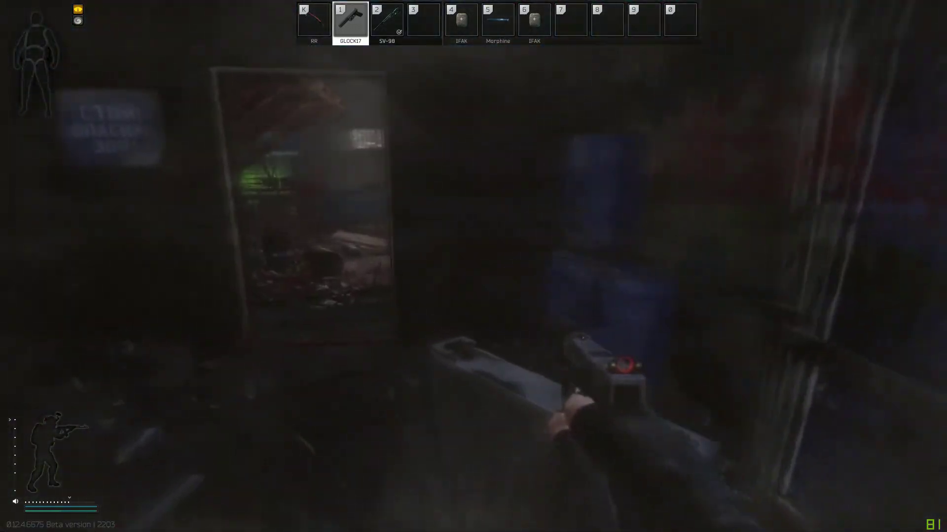
# Step: Heal the wounded character with the IFAK from slot 4
pyautogui.press('4')
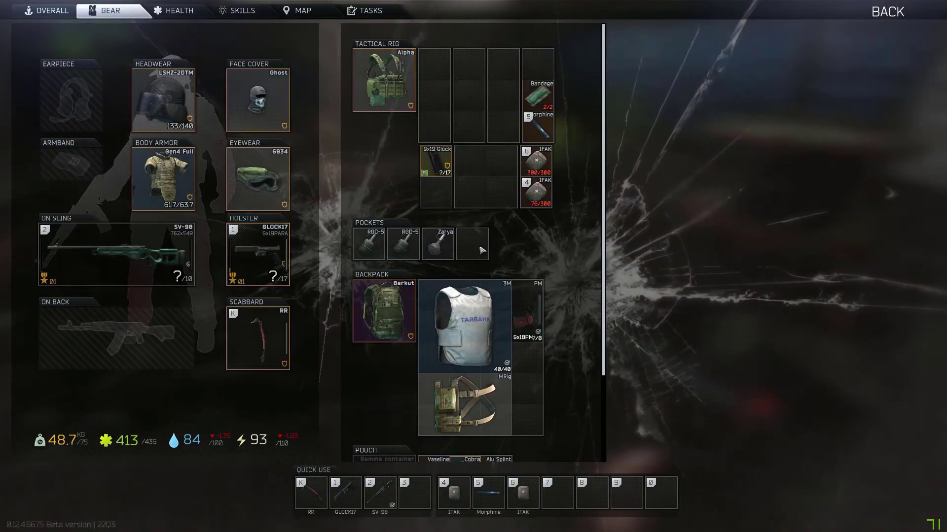
pyautogui.press('Tab')
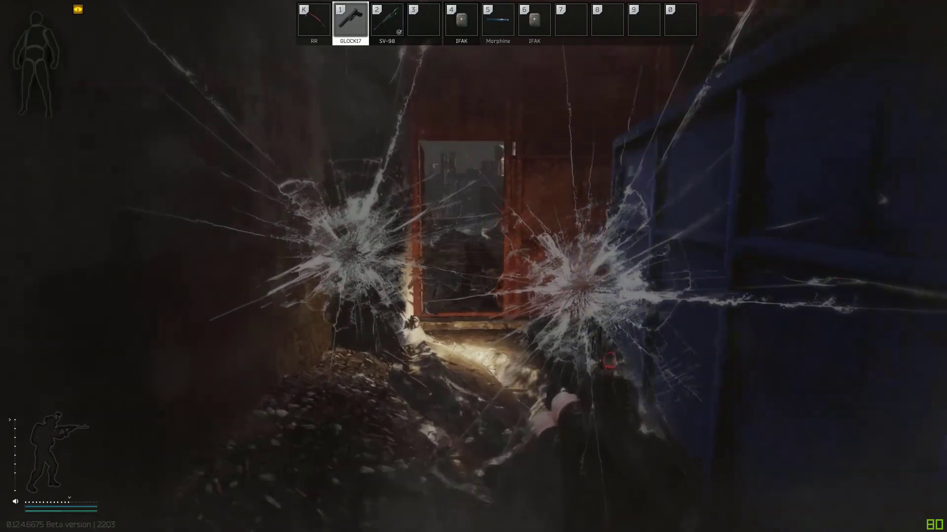
# Step: Move through the warehouse containers past the other player toward the blue containers
pyautogui.press('w')
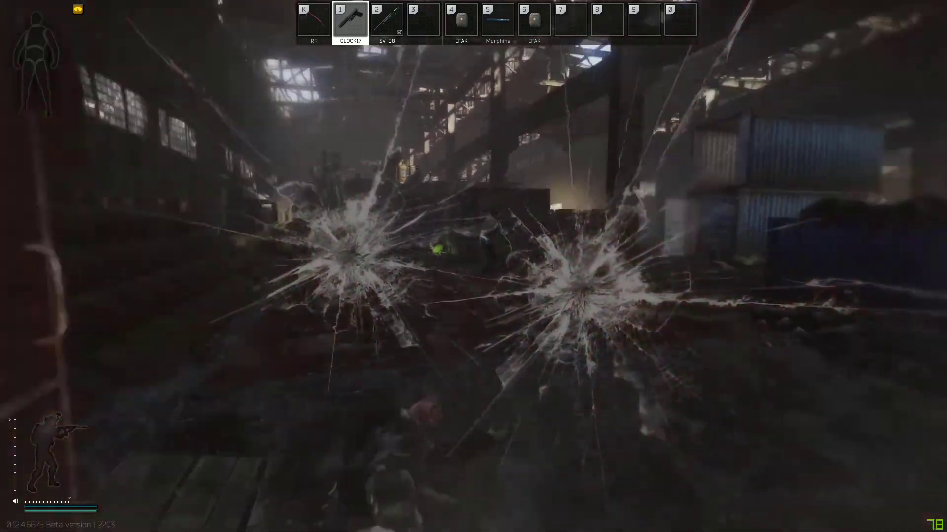
pyautogui.press('w')
pyautogui.press('w')
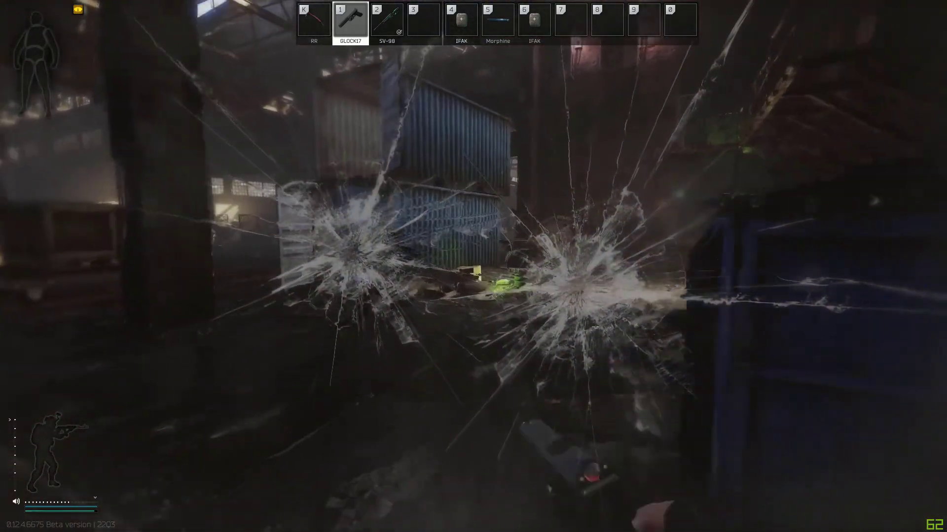
pyautogui.press('w')
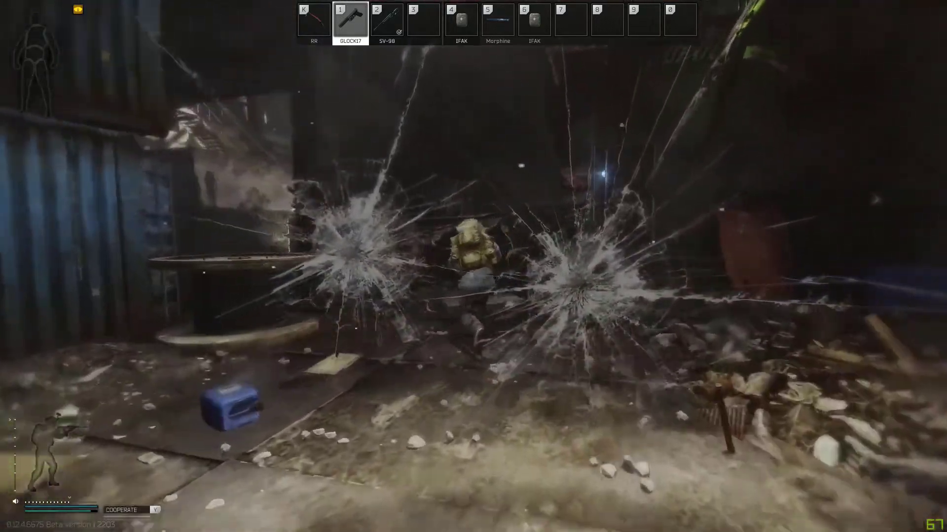
pyautogui.press('w')
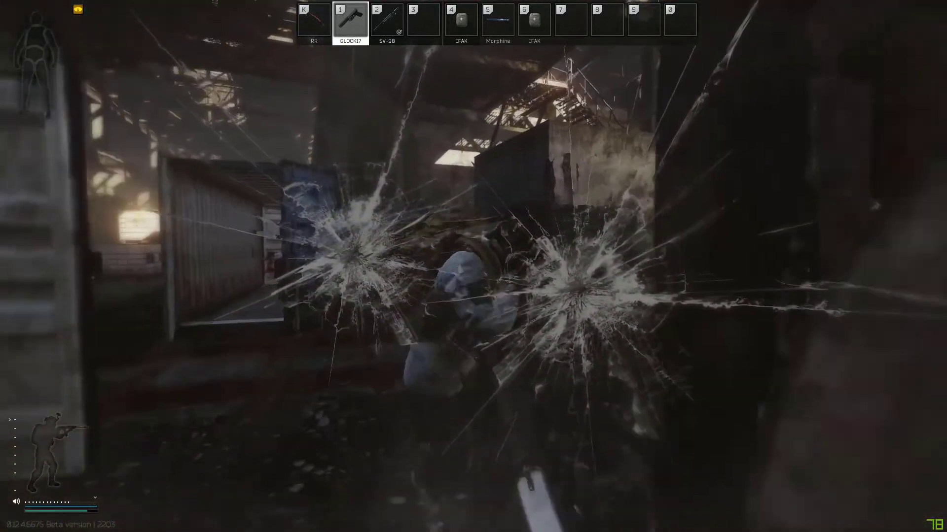
pyautogui.press('w')
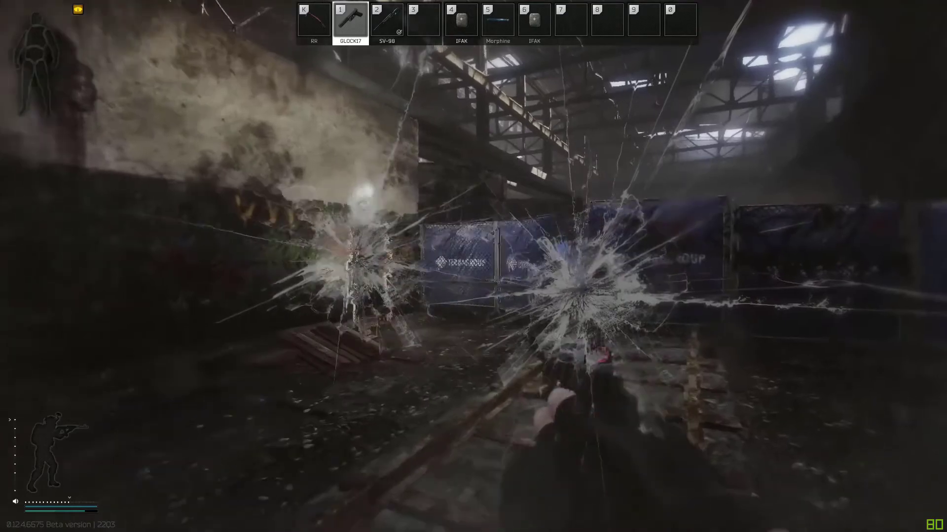
pyautogui.press('w')
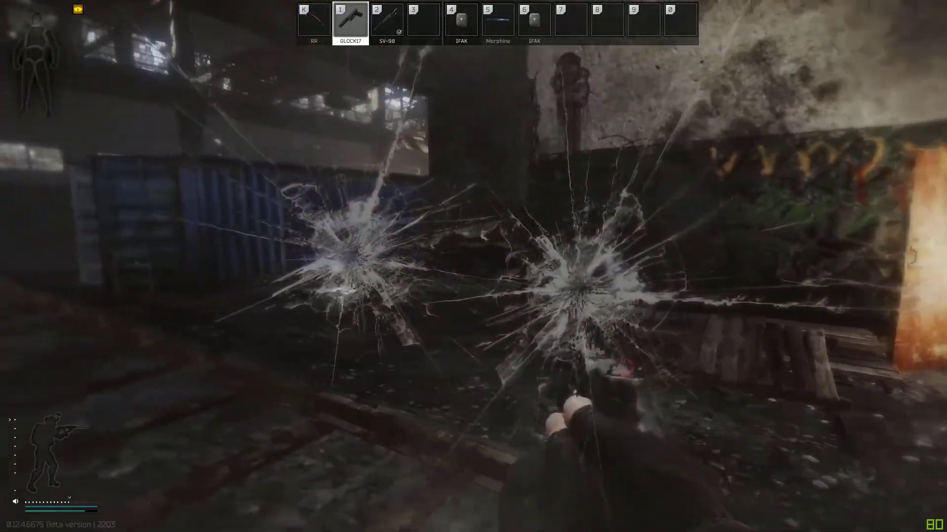
pyautogui.press('w')
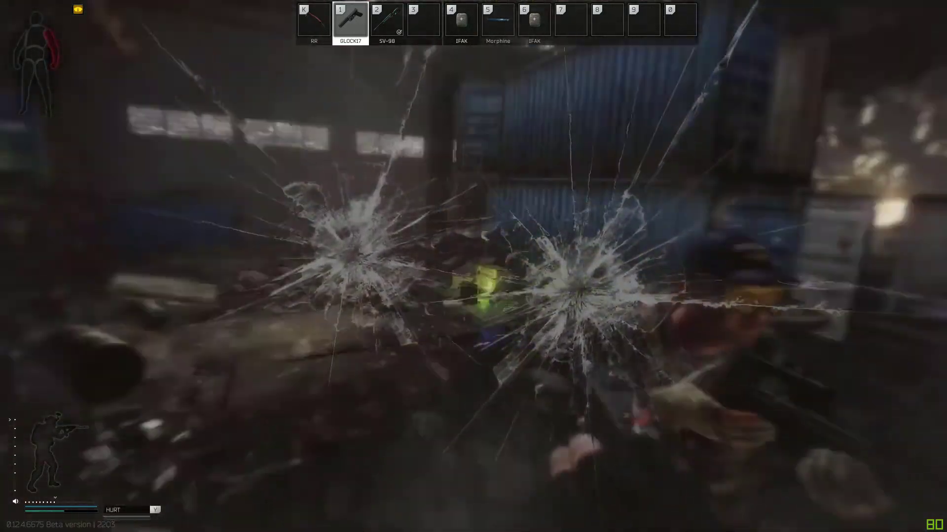
# Step: Reload the pistol and push through the corridor to the orange door
pyautogui.press('r')
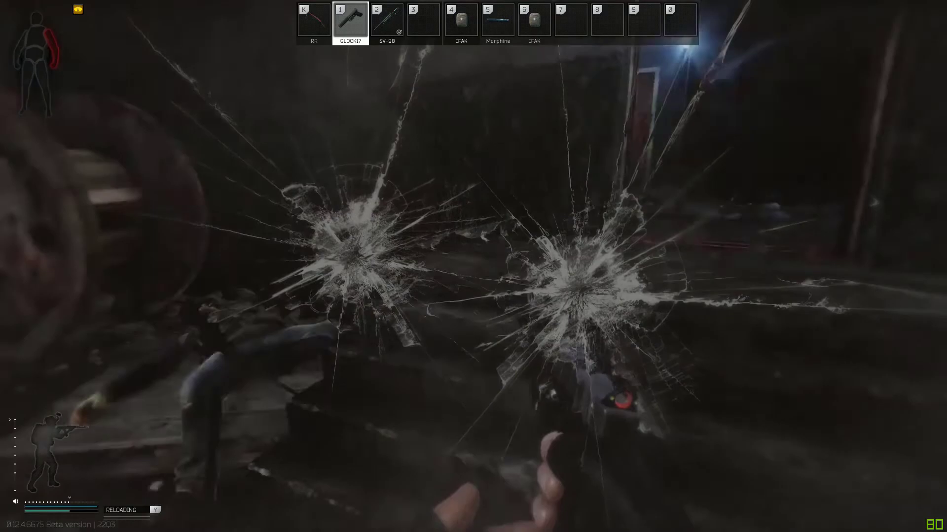
pyautogui.press('w')
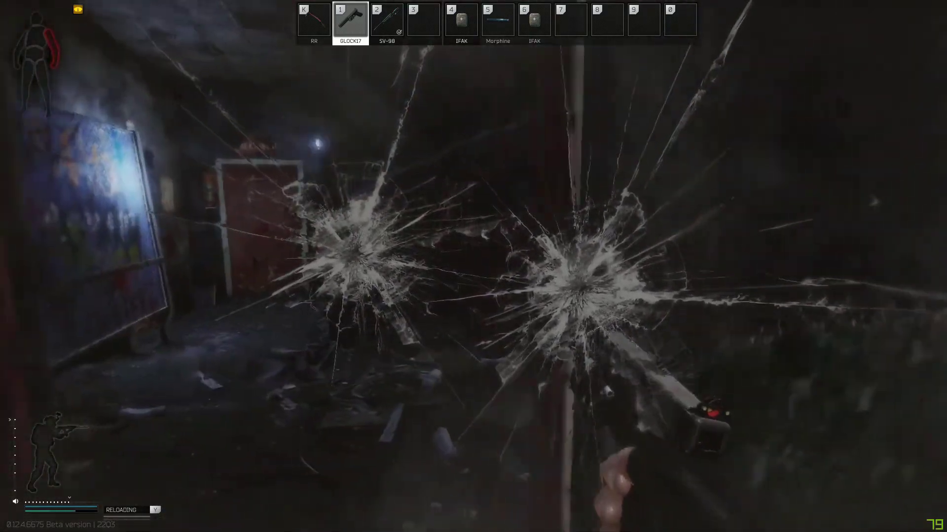
pyautogui.press('w')
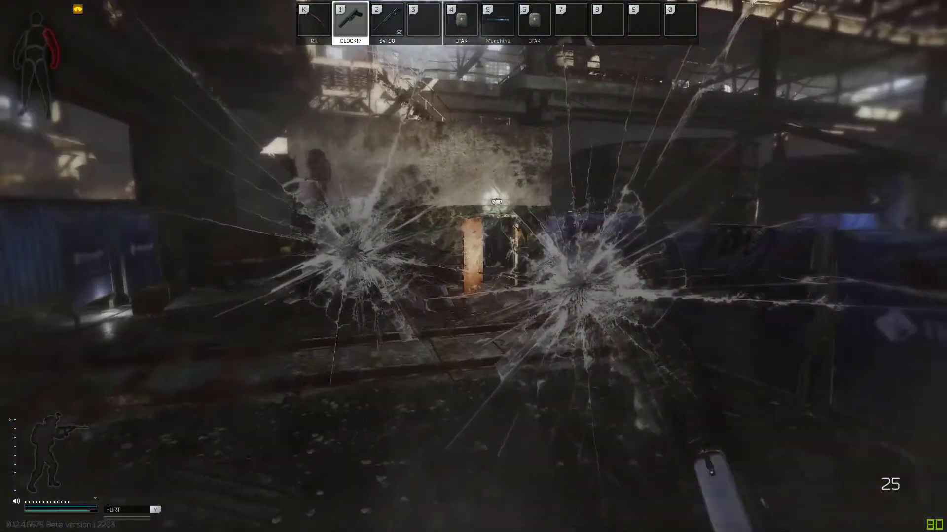
pyautogui.press('w')
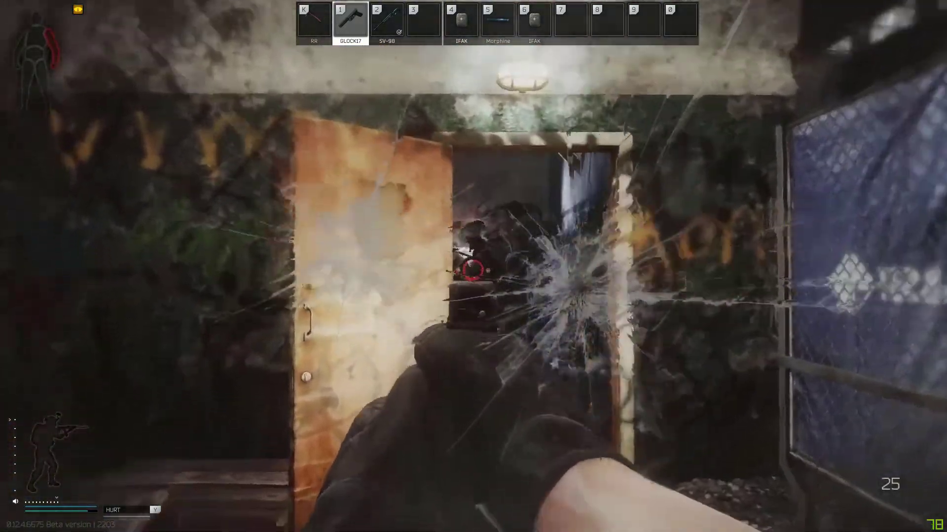
pyautogui.press('w')
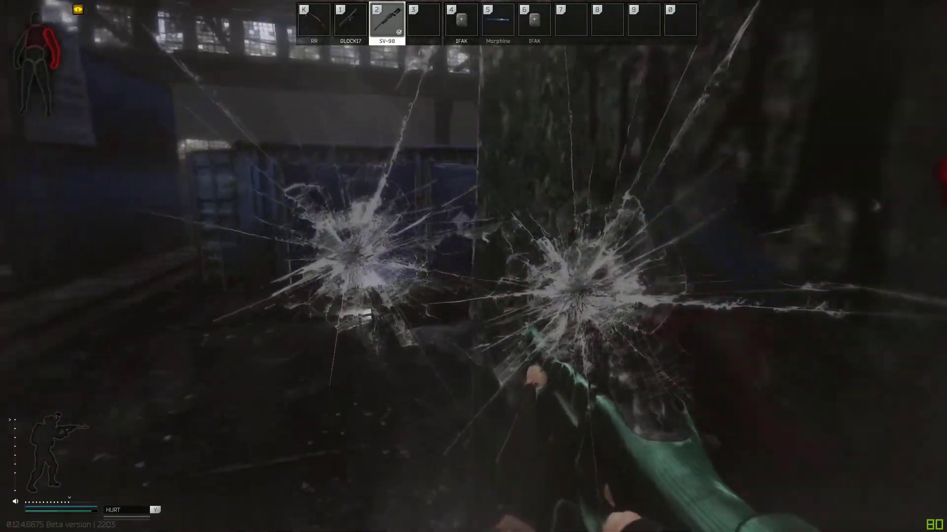
# Step: Crouch with the SV-98 and advance along the corridor into the hall
pyautogui.press('w')
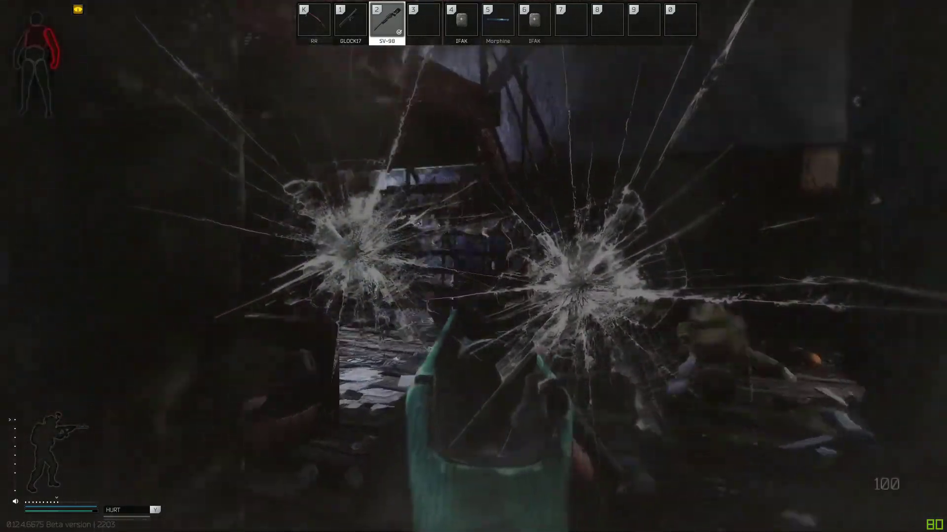
pyautogui.press('c')
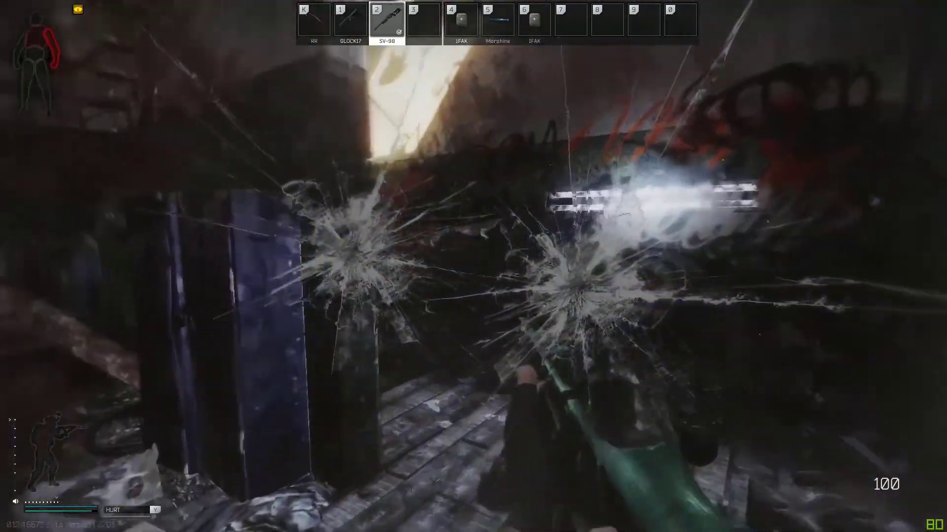
pyautogui.press('w')
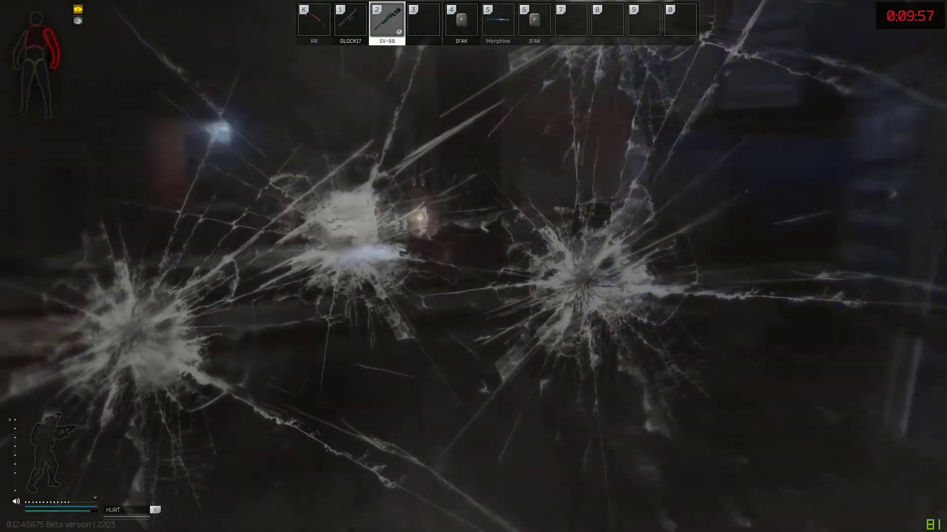
pyautogui.press('w')
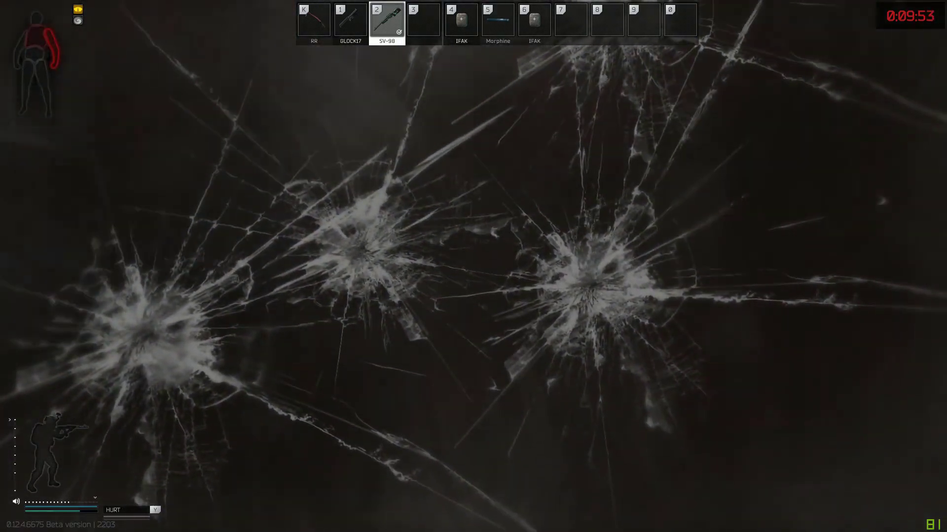
pyautogui.press('w')
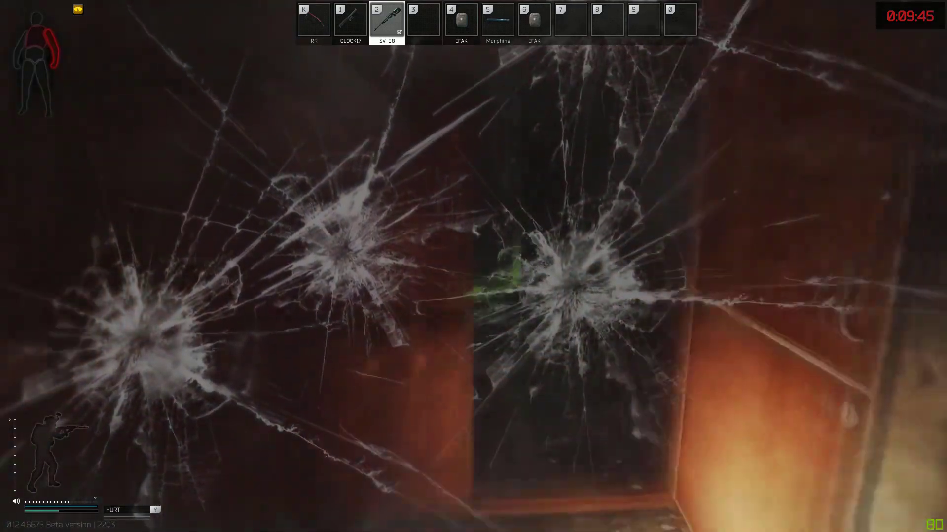
pyautogui.press('w')
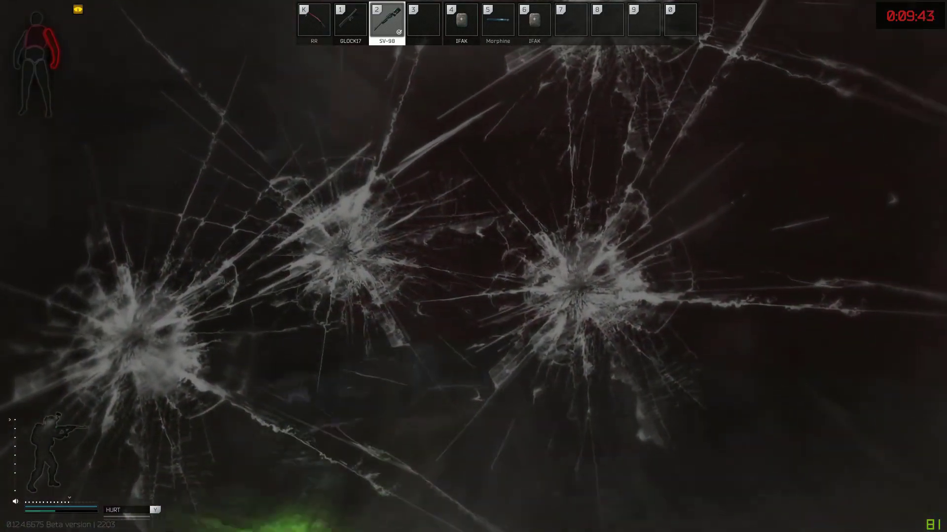
pyautogui.press('w')
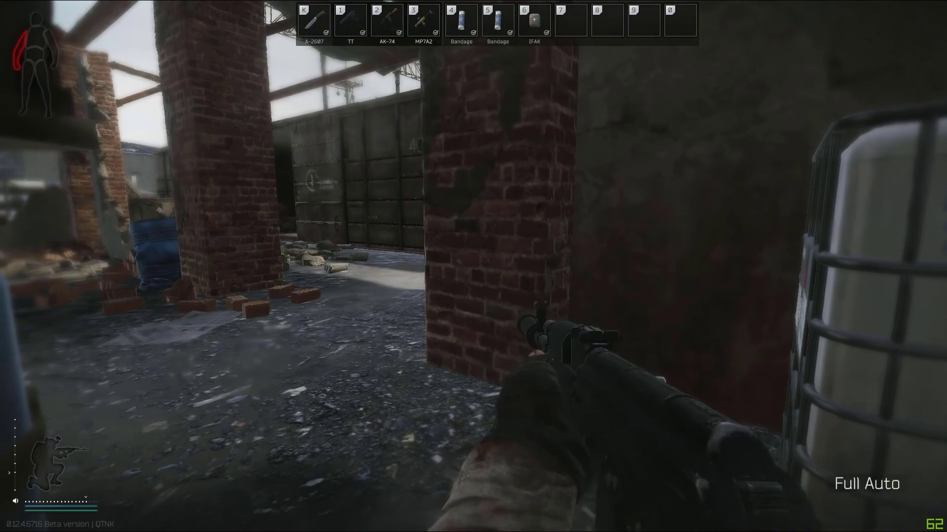
# Step: Use the IFAK from hotbar slot 6 while moving among the barrels
pyautogui.press('6')
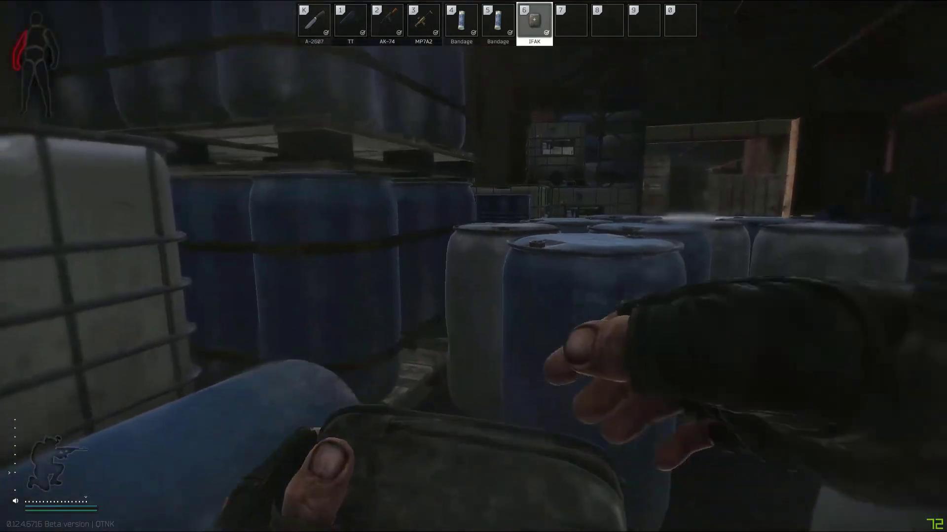
pyautogui.press('w')
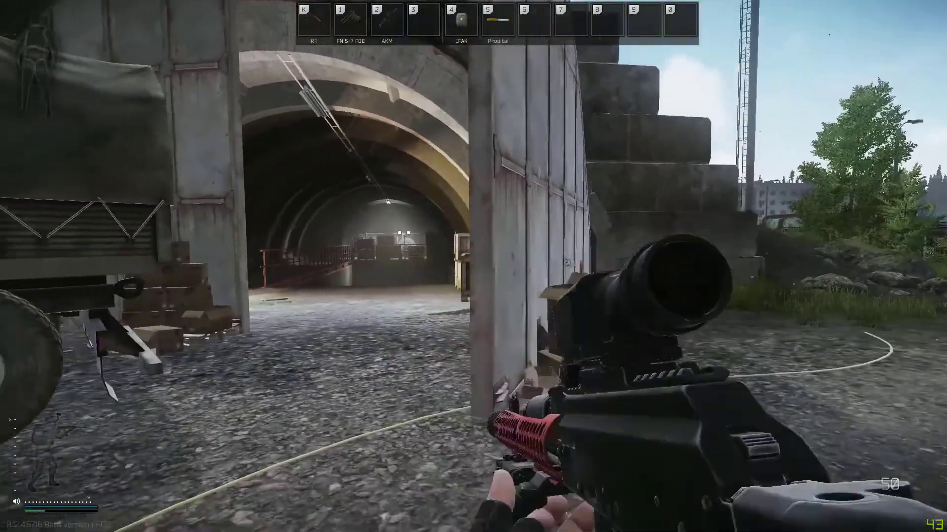
# Step: Draw the AKM, holster and redraw it, then reload
pyautogui.press('2')
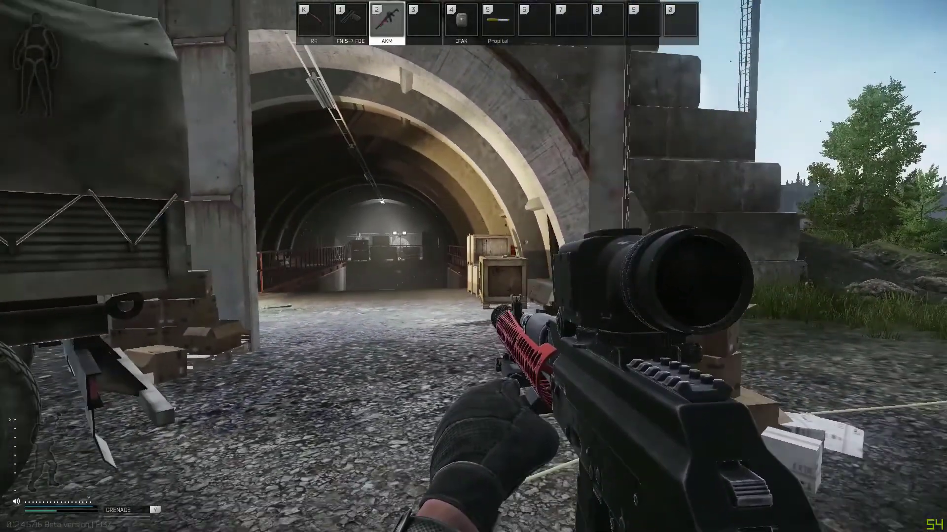
pyautogui.press('2')
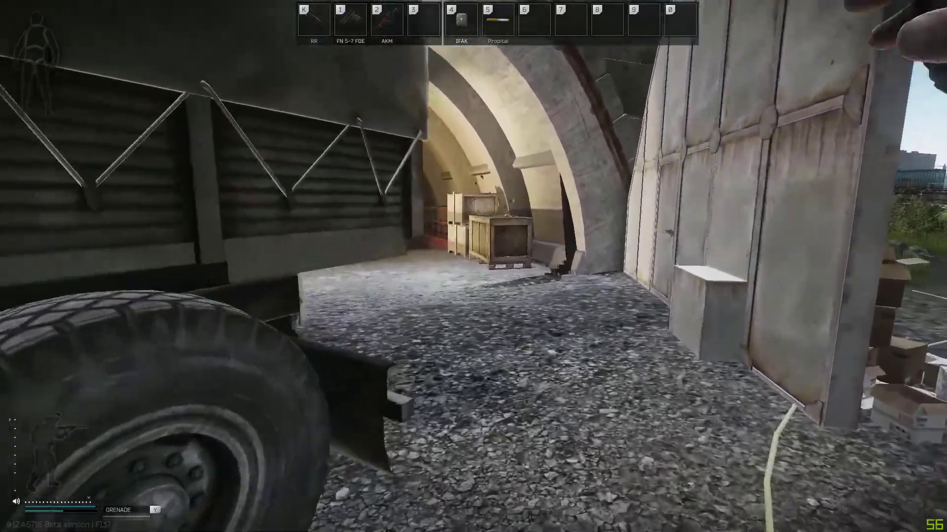
pyautogui.press('2')
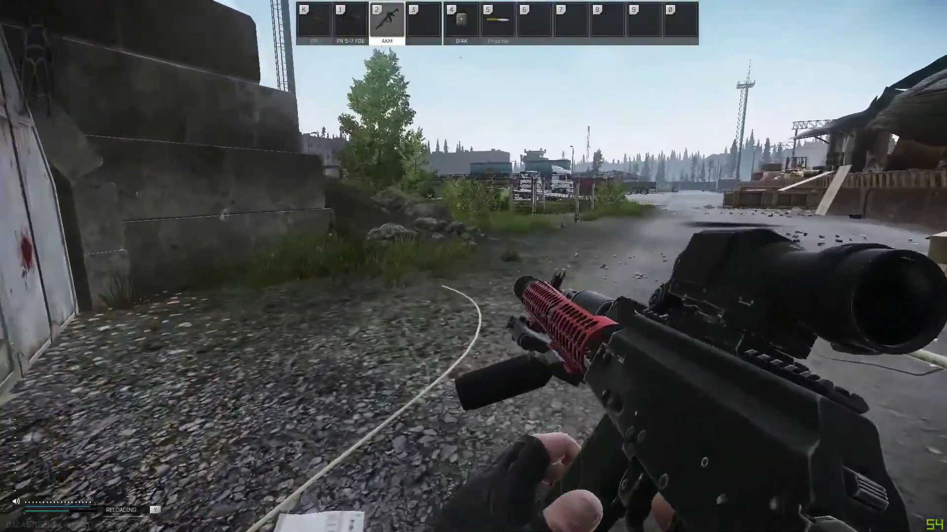
pyautogui.press('r')
# Step: Push past the tunnel crates to kill the enemy, reload, and advance toward the exit arch
pyautogui.press('w')
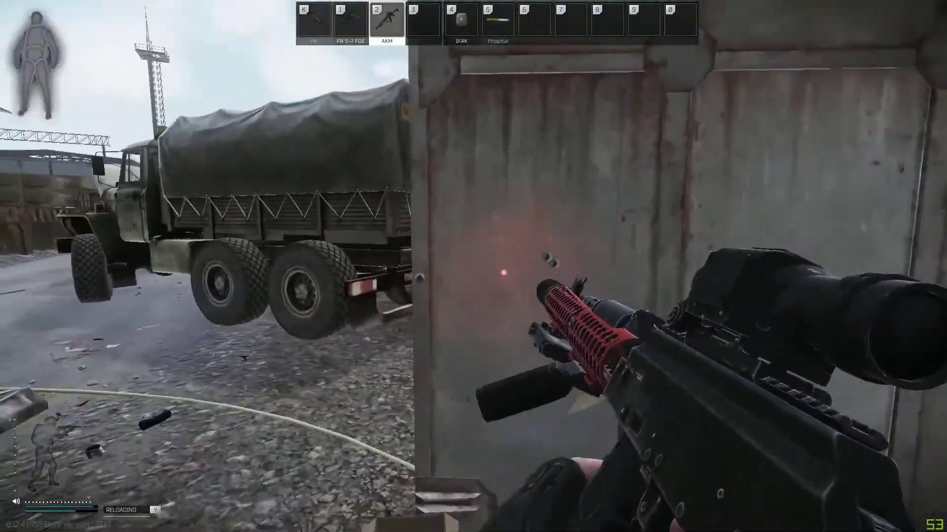
pyautogui.press('w')
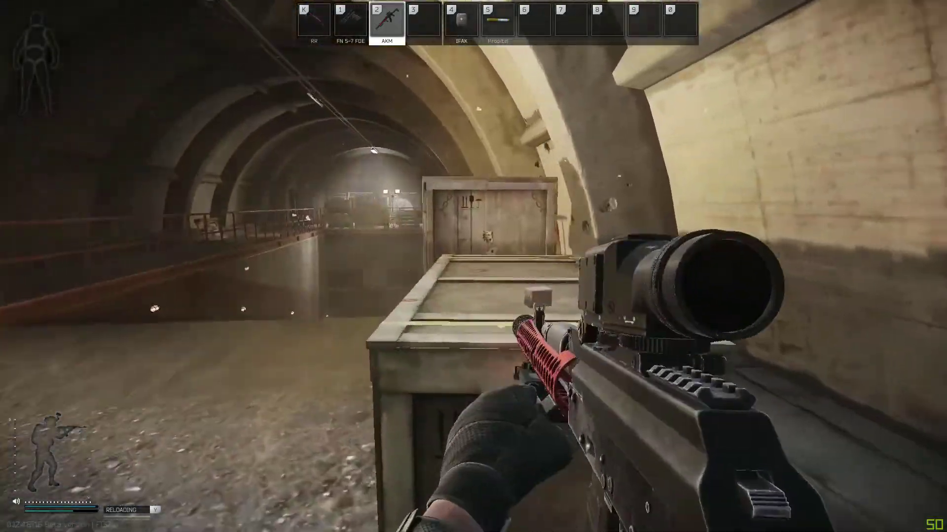
pyautogui.press('w')
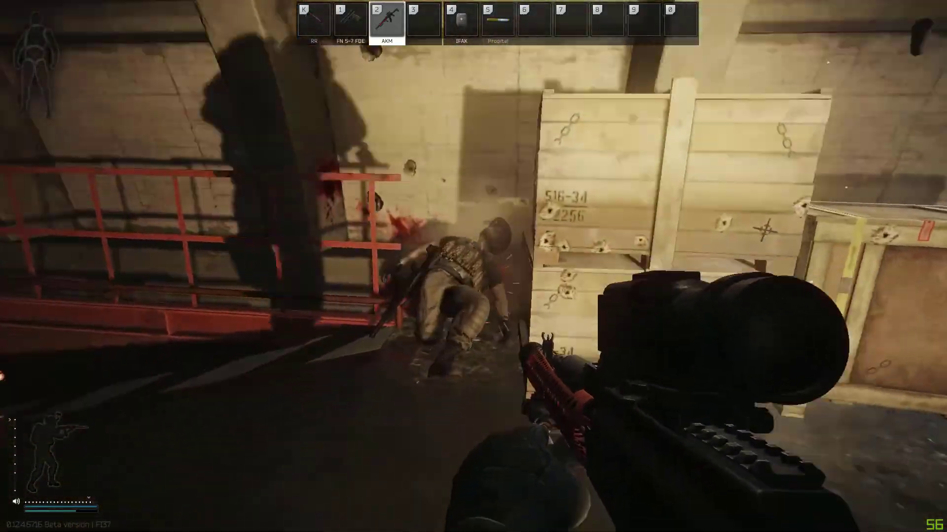
pyautogui.press('r')
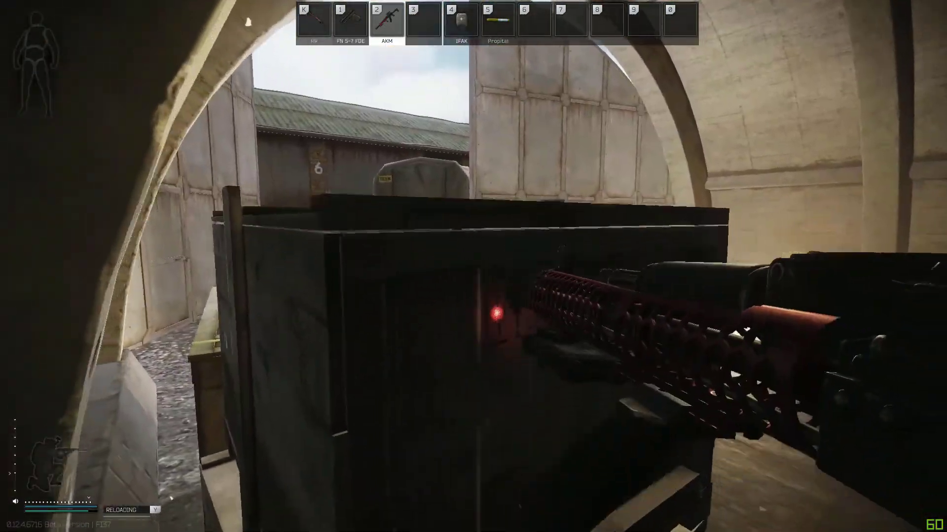
pyautogui.press('w')
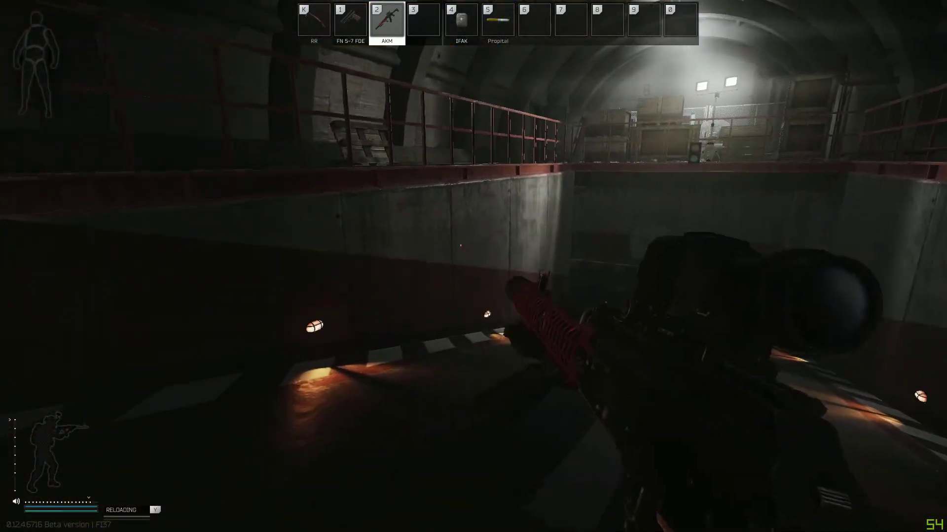
pyautogui.press('w')
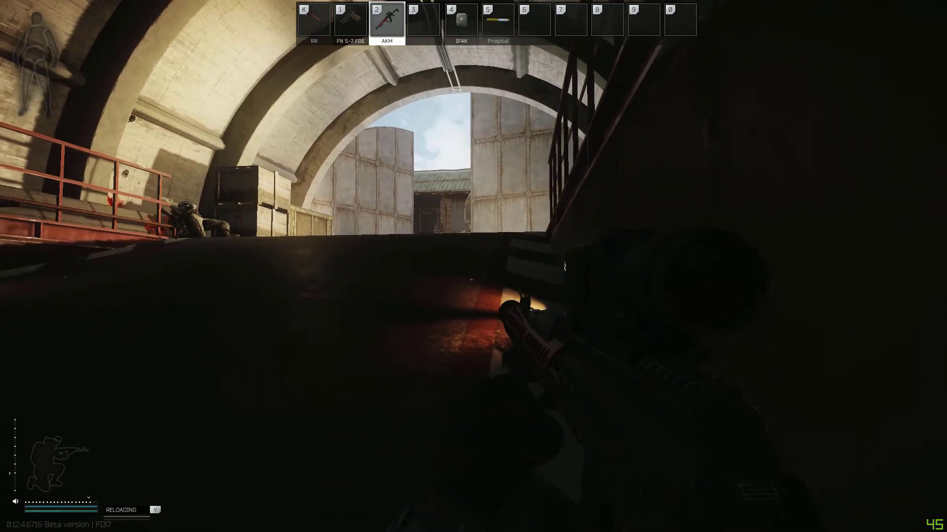
pyautogui.press('w')
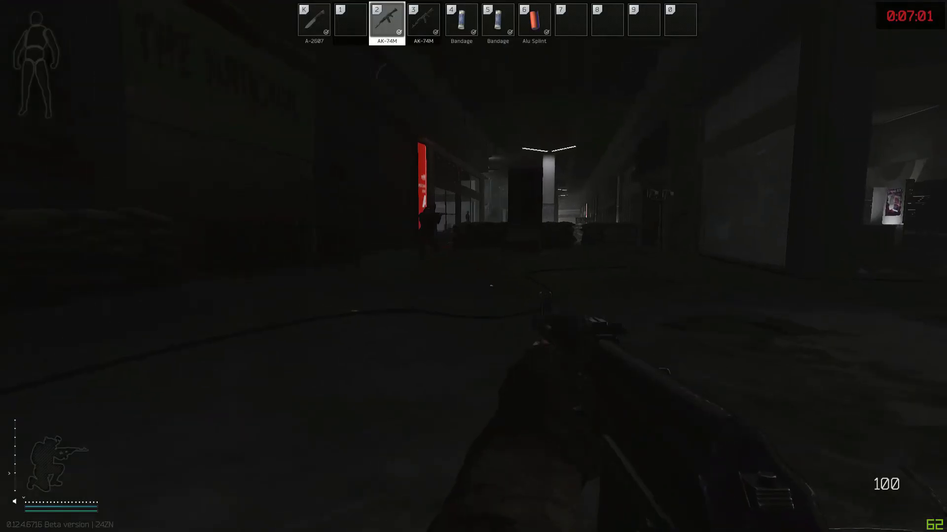
# Step: Creep around the mall pillar, fire at the enemy, then take cover
pyautogui.press('w')
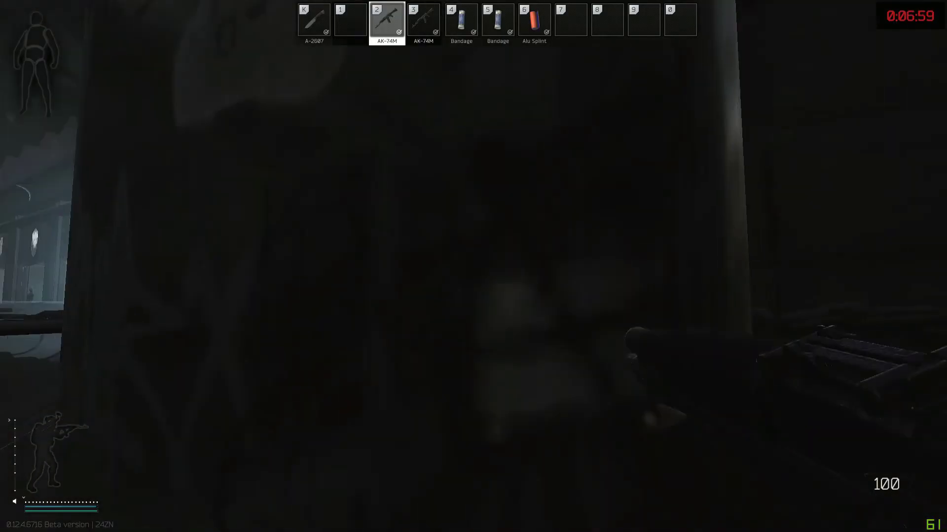
pyautogui.press('w')
pyautogui.press('w')
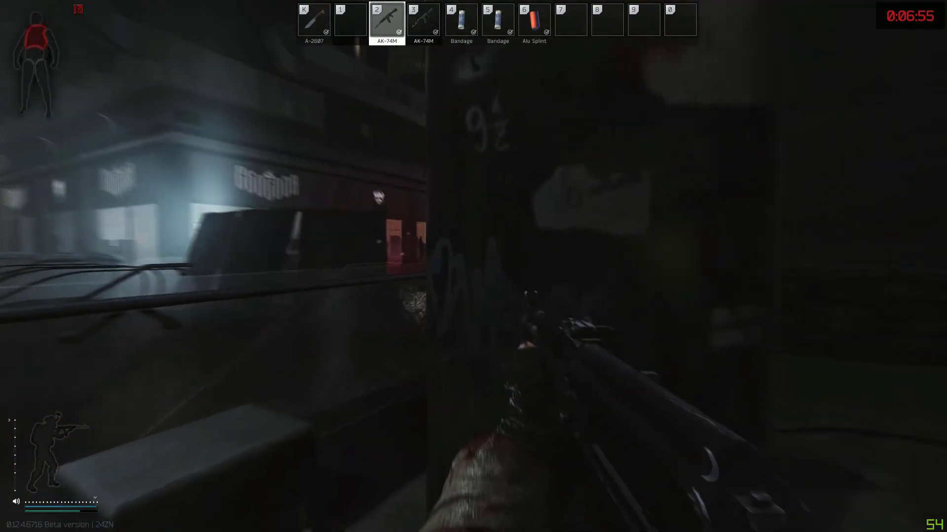
pyautogui.rightClick(473, 266)
pyautogui.click(473, 267)
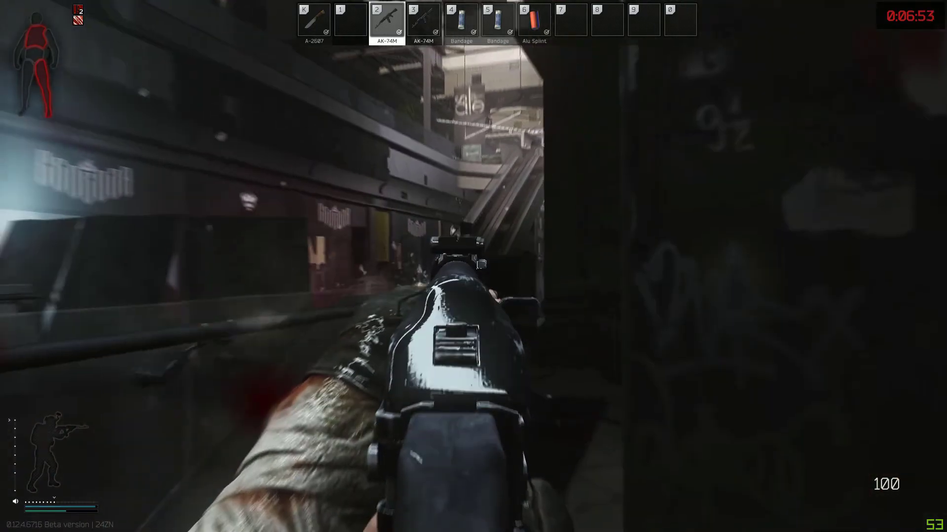
pyautogui.press('a')
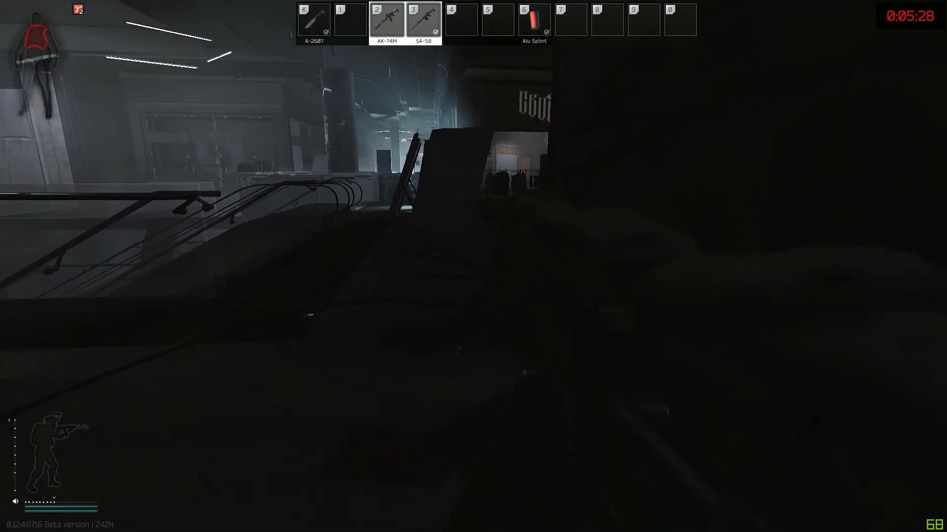
# Step: Continue through the lit mall toward the glass storefront and staircase
pyautogui.press('w')
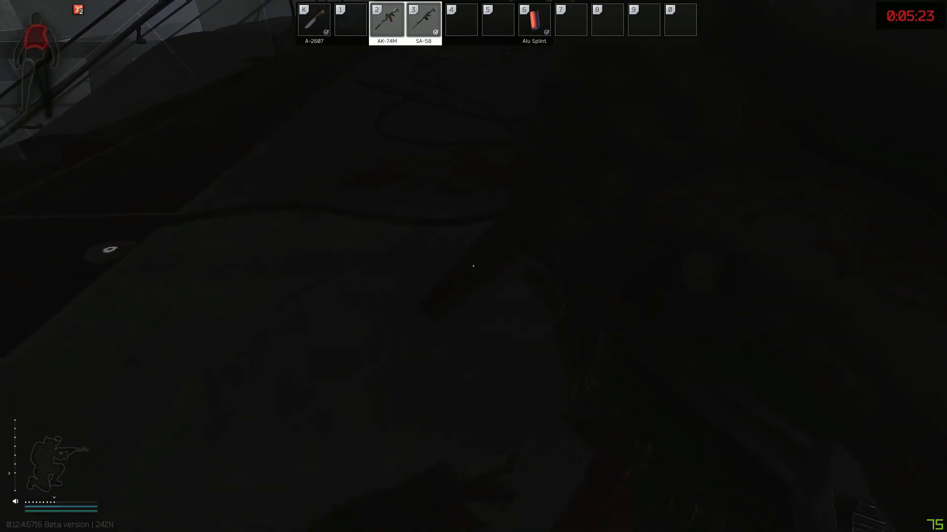
pyautogui.press('w')
pyautogui.press('w')
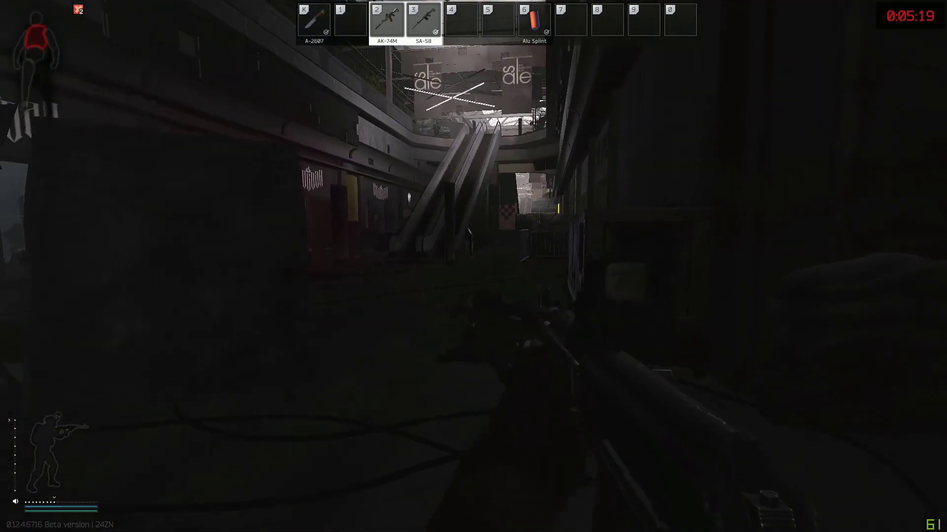
pyautogui.rightClick(473, 267)
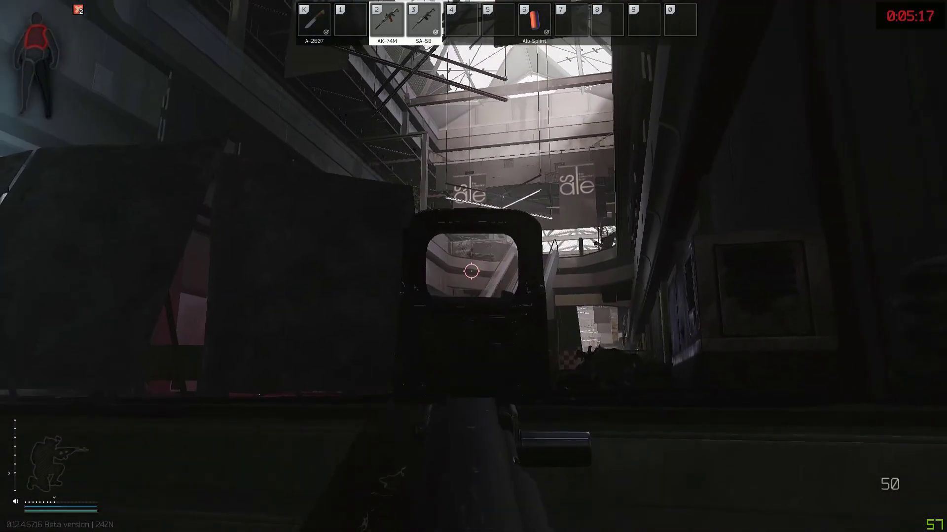
pyautogui.press('w')
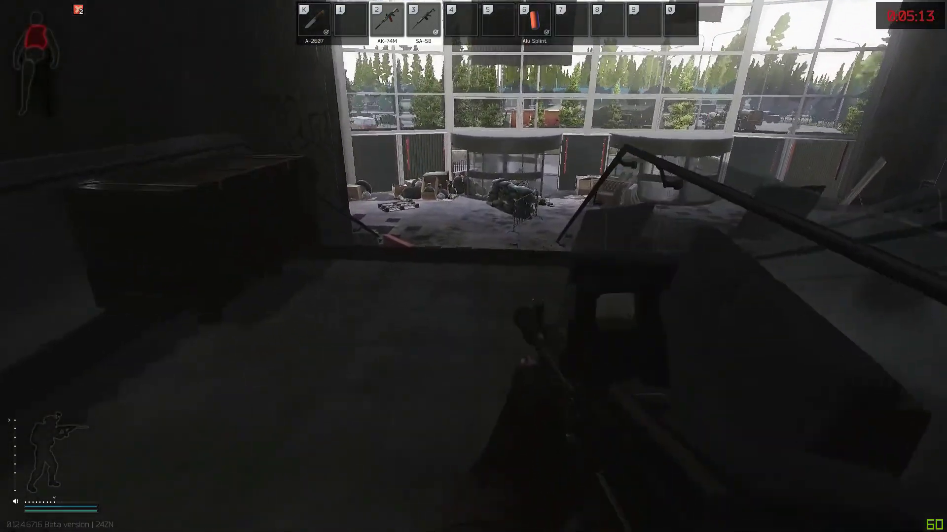
pyautogui.press('w')
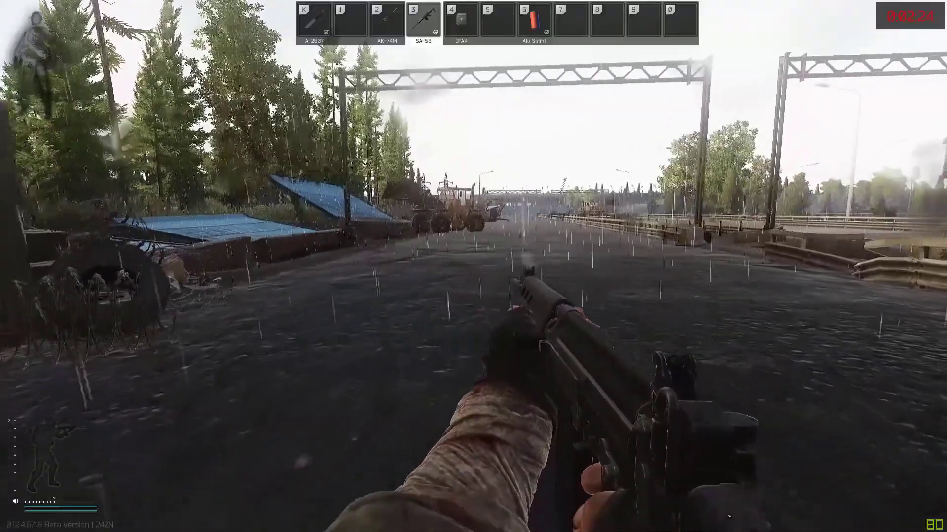
# Step: Move onto the rainy blue rooftop and aim the SA-58 at enemies by the machinery
pyautogui.press('w')
pyautogui.press('w')
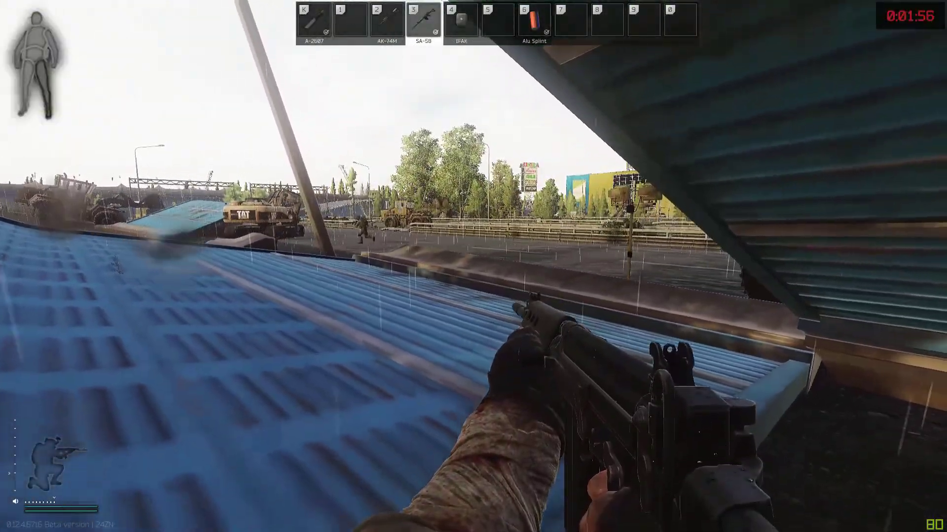
pyautogui.rightClick(474, 267)
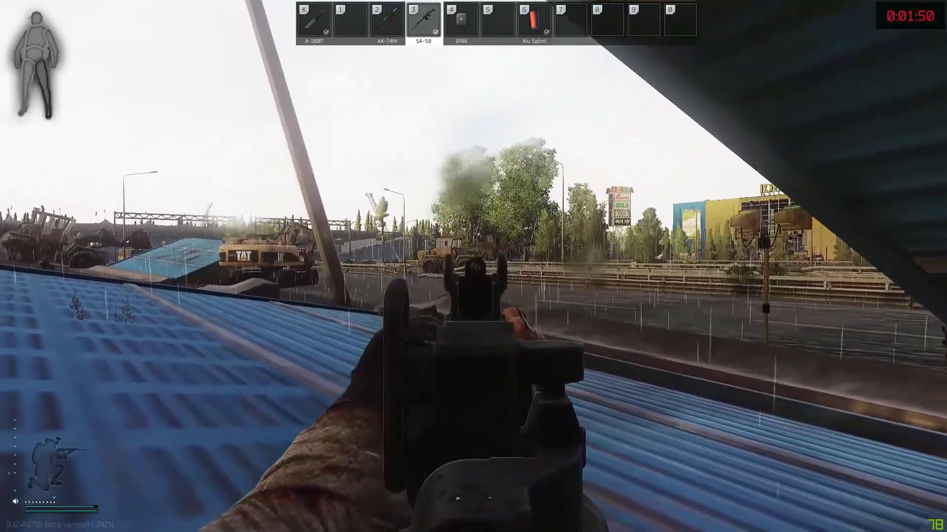
pyautogui.rightClick(474, 266)
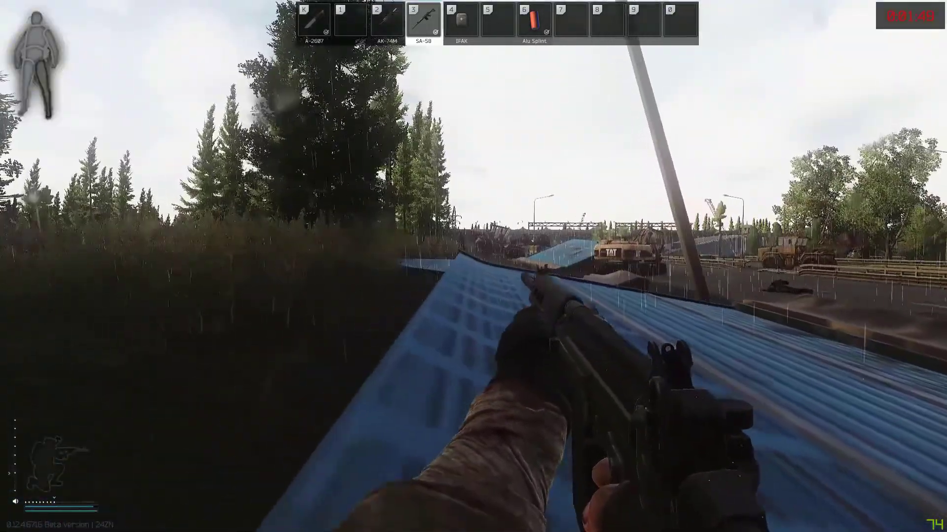